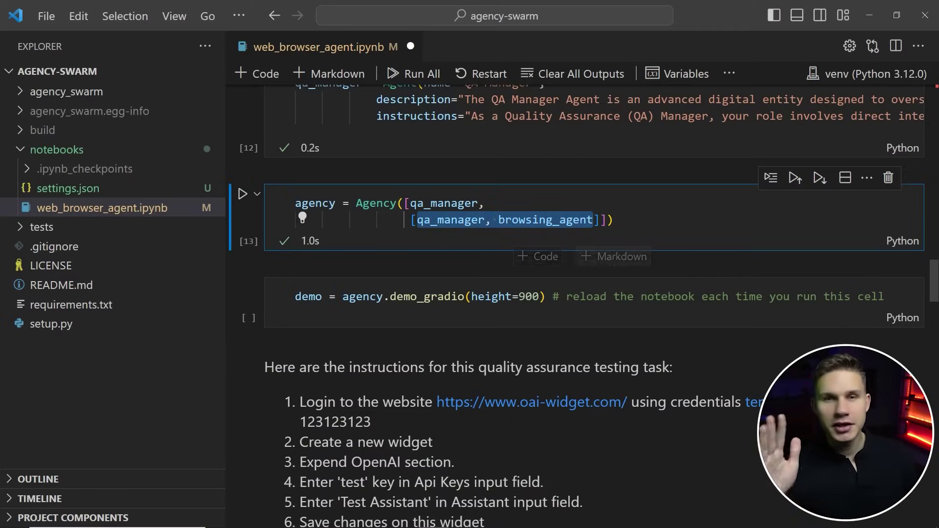
scroll(584, 306, "down", 3)
scroll(584, 305, "down", 2)
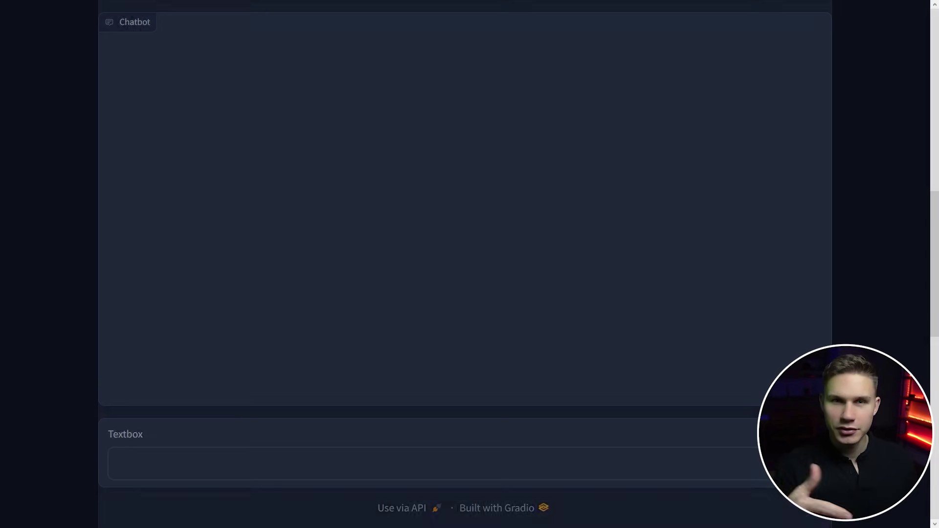
Paste the QA testing instructions into the Gradio Textbox and submit them to the agents
key("ctrl+v")
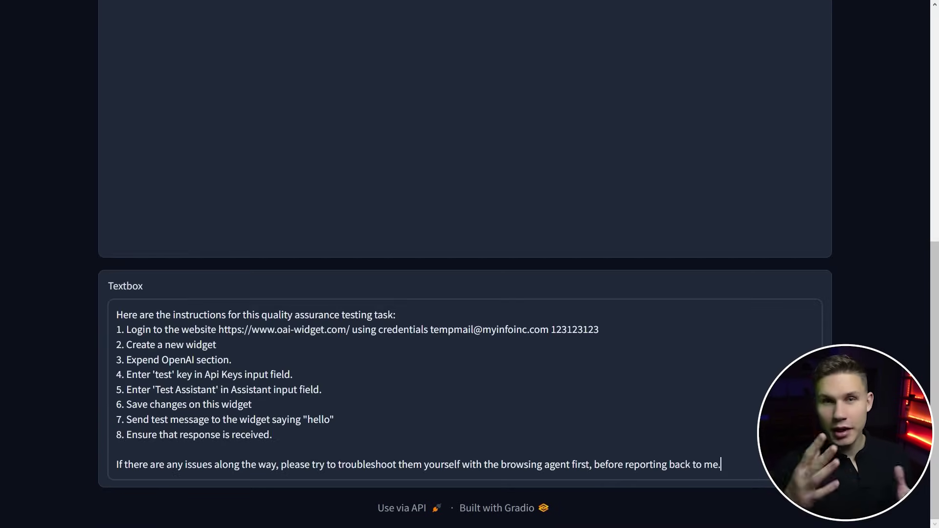
key("Return")
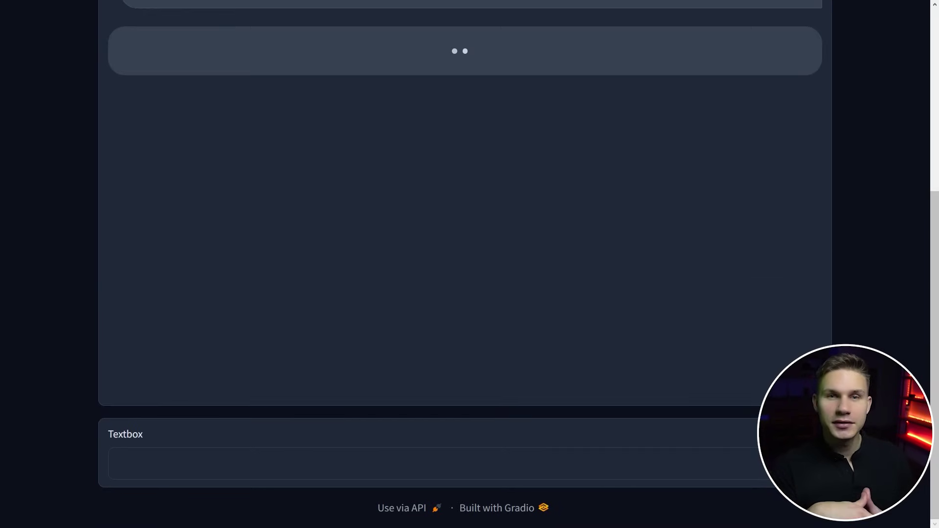
scroll(471, 264, "up", 5)
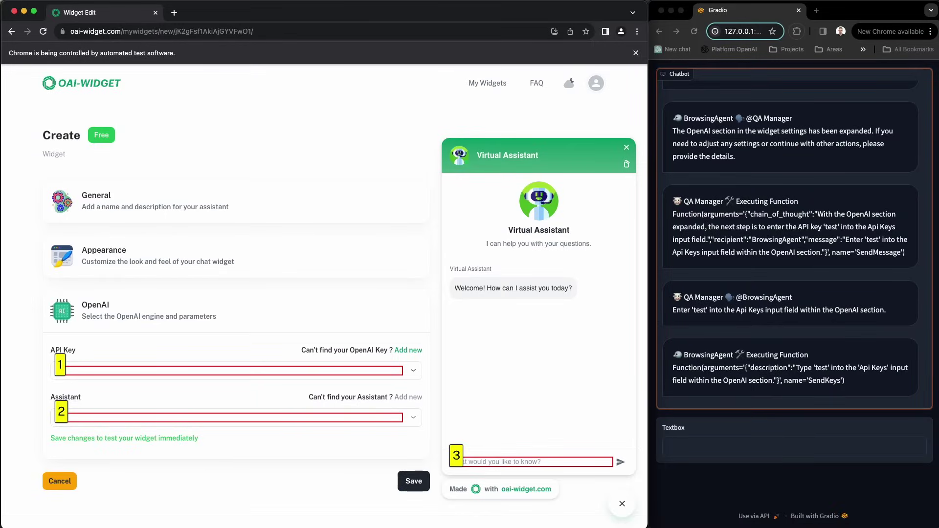
type("test")
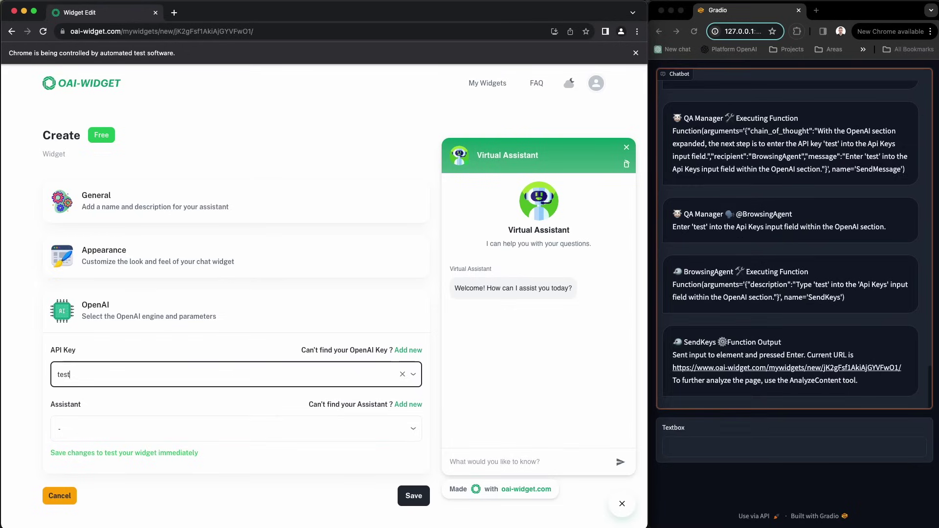
type("Test Assistant")
Let the agents save and test the widget with 'hello', then bring up their final report
key("Return")
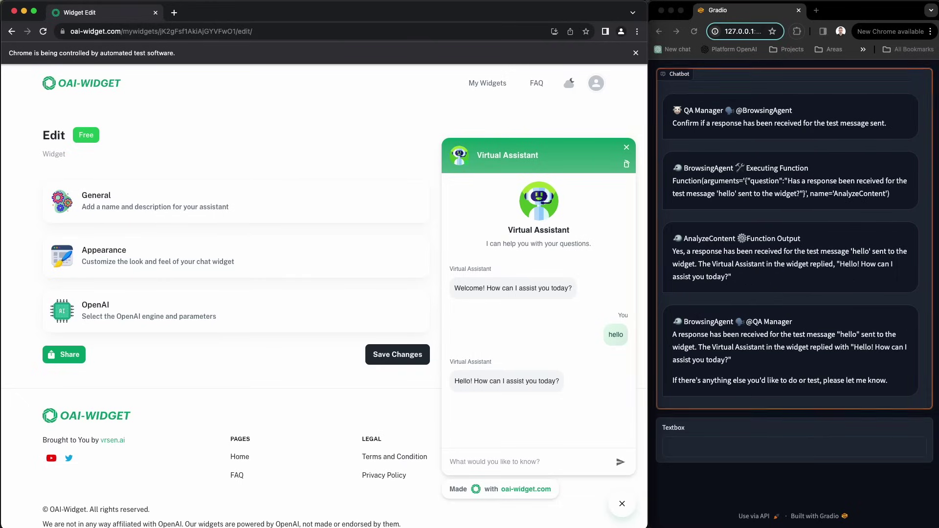
left_click(917, 396)
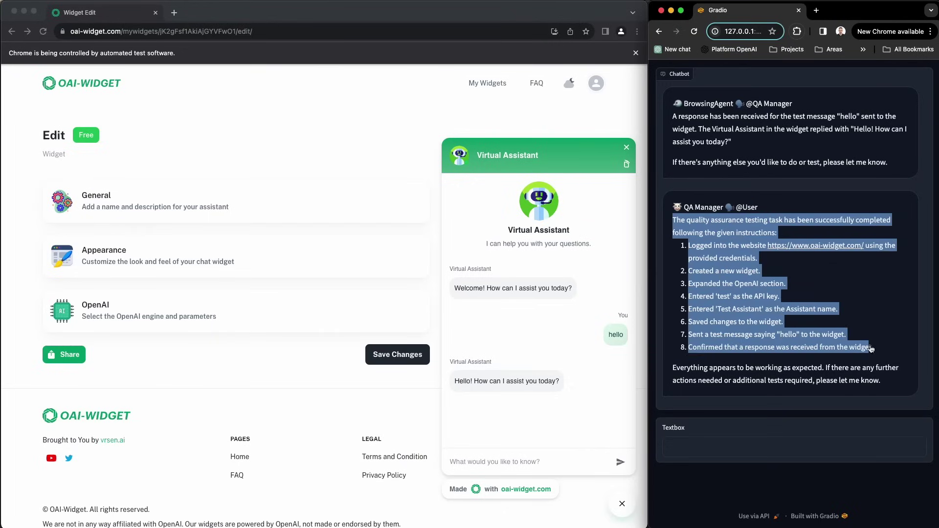
left_click(903, 387)
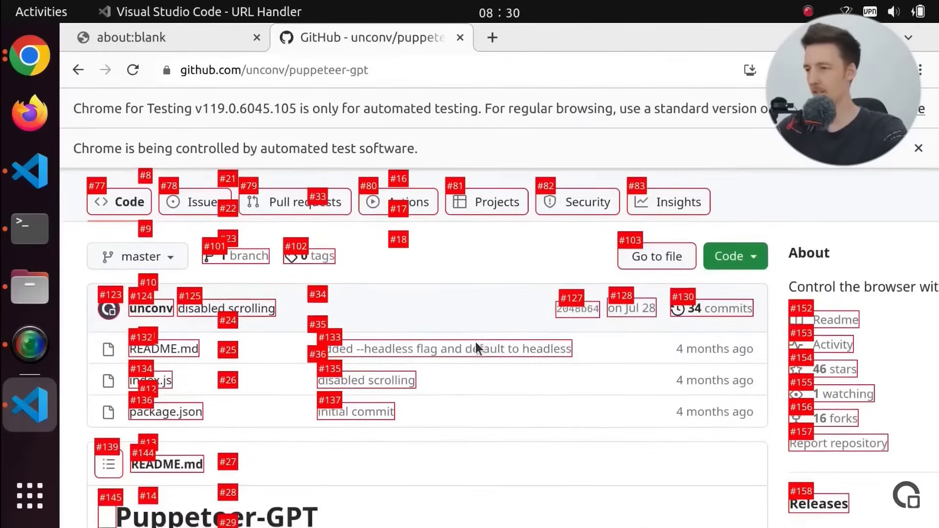
scroll(475, 340, "down", 3)
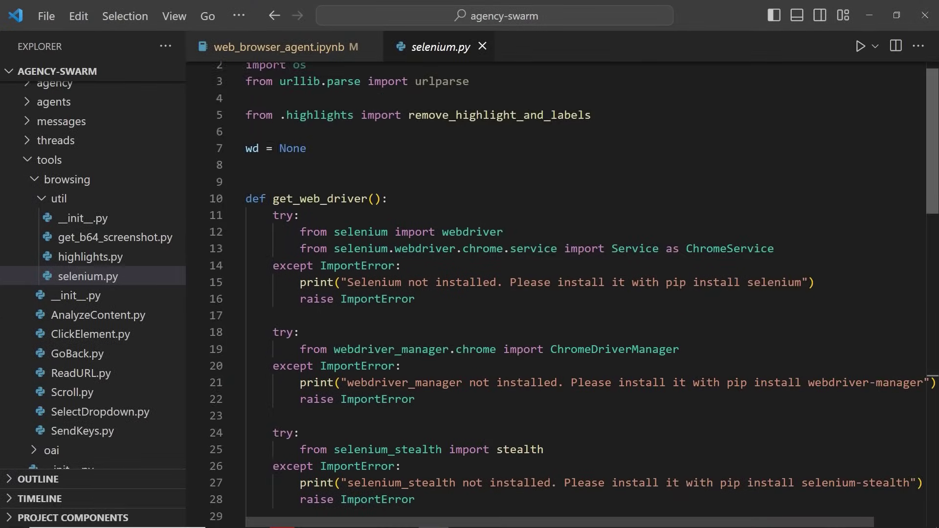
scroll(574, 293, "down", 3)
scroll(574, 294, "down", 3)
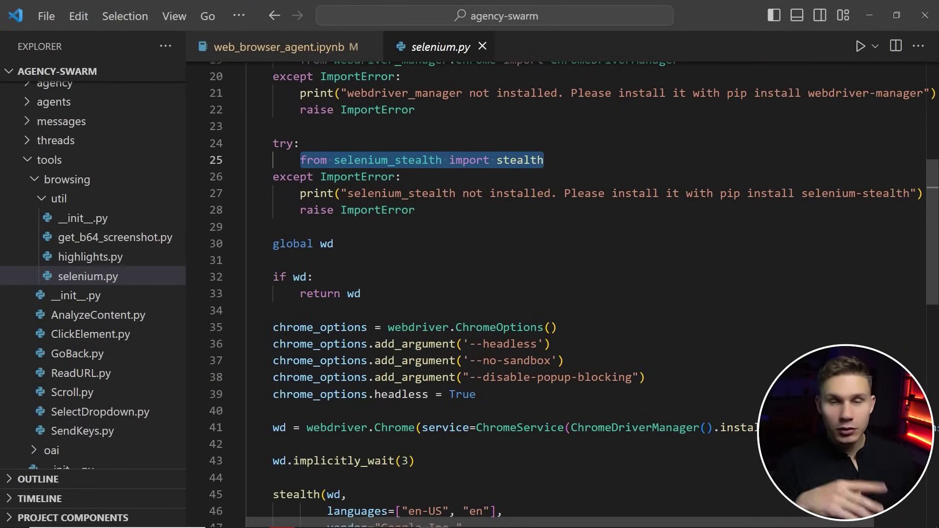
scroll(574, 294, "down", 2)
scroll(575, 293, "down", 2)
scroll(575, 294, "down", 2)
Browse the Scroll, GoBack, ClickElement, AnalyzeContent, SendKeys and SelectDropdown tool sources
left_click(73, 392)
left_click(77, 353)
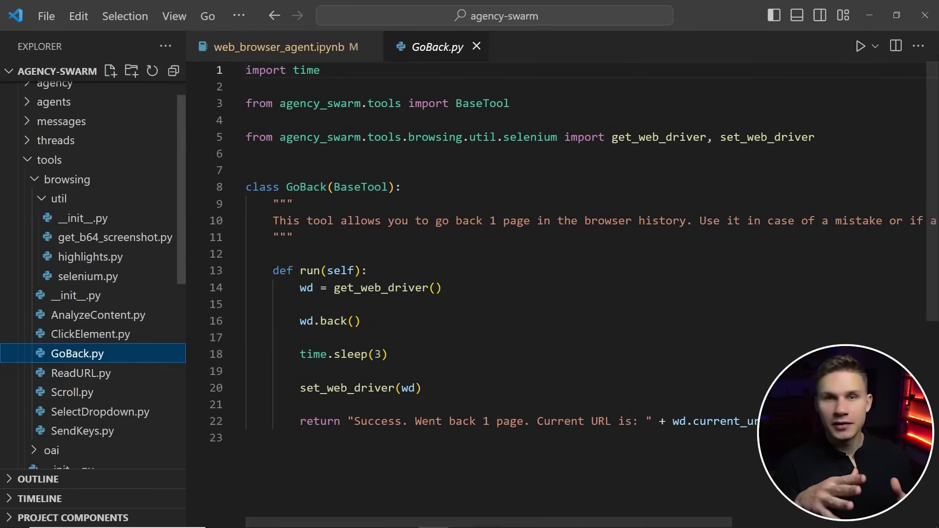
left_click(90, 334)
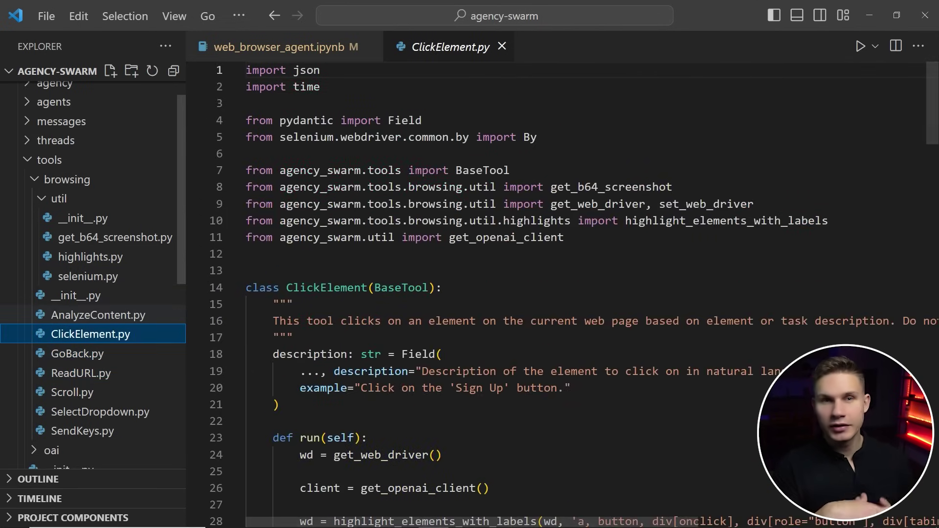
left_click(97, 314)
left_click(82, 431)
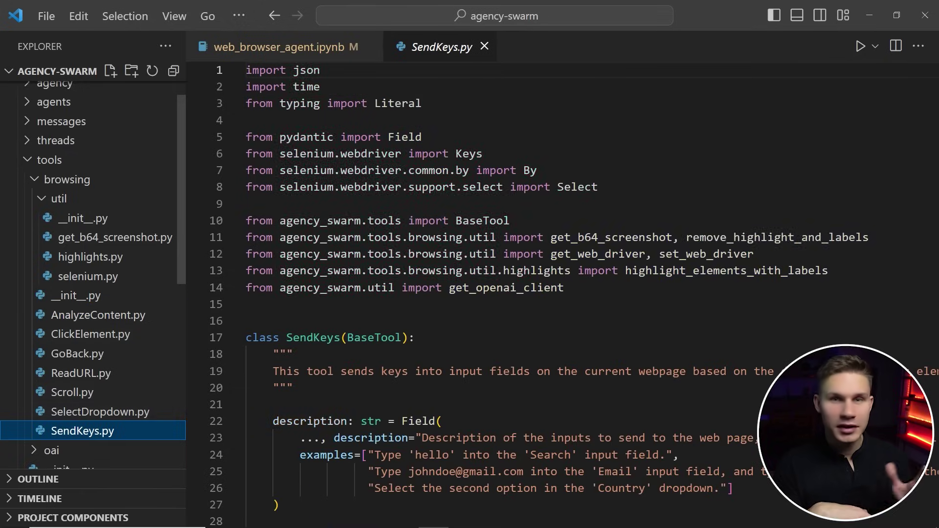
left_click(100, 412)
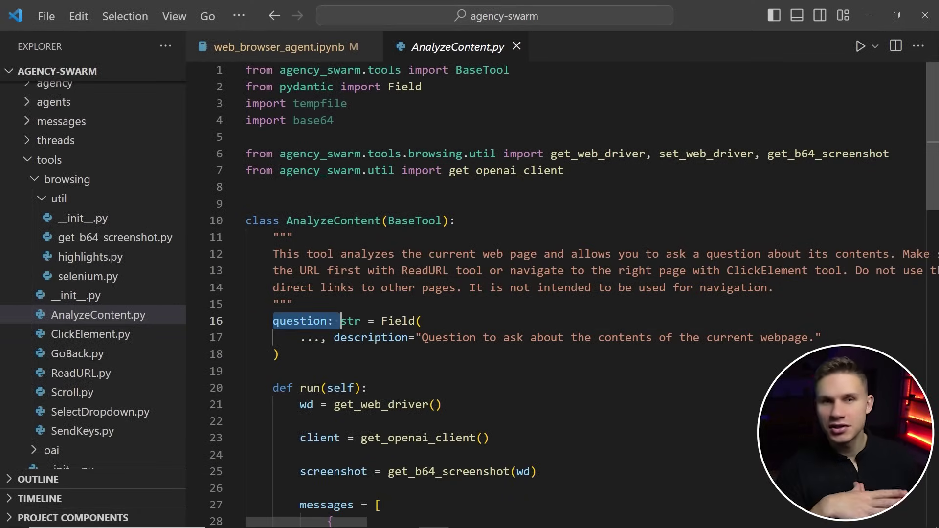
scroll(564, 295, "down", 1)
scroll(564, 295, "down", 2)
scroll(564, 295, "down", 2)
scroll(563, 295, "down", 2)
scroll(564, 295, "down", 1)
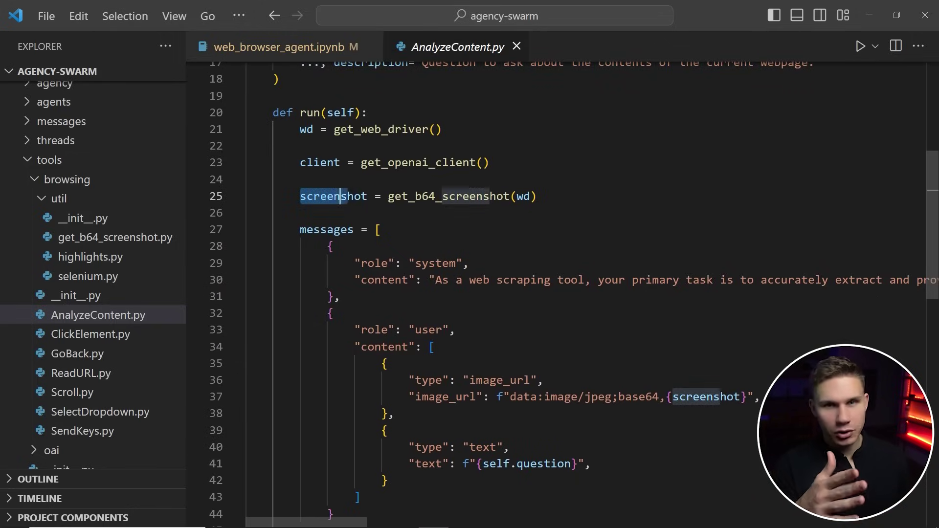
scroll(564, 296, "down", 5)
scroll(563, 295, "down", 3)
scroll(563, 295, "down", 1)
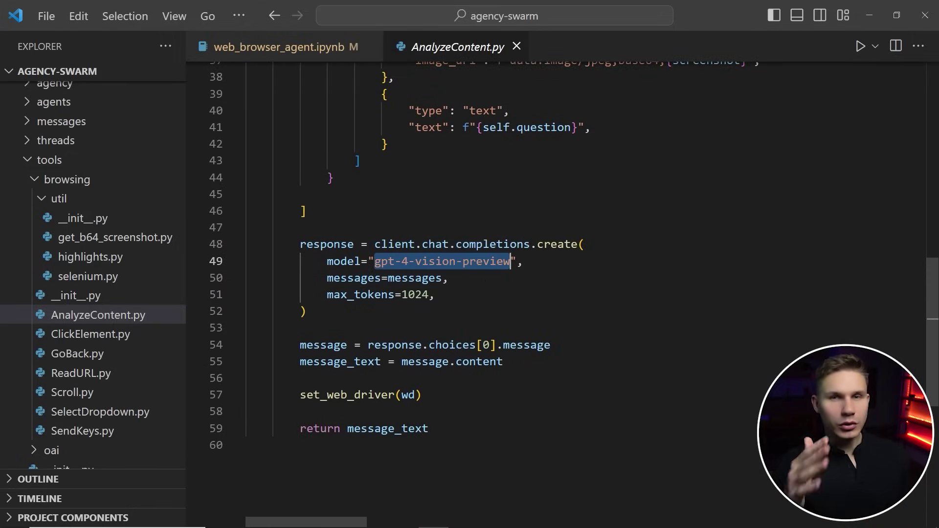
Revisit the SendKeys and ClickElement tool sources, then open highlights.py
left_click(83, 430)
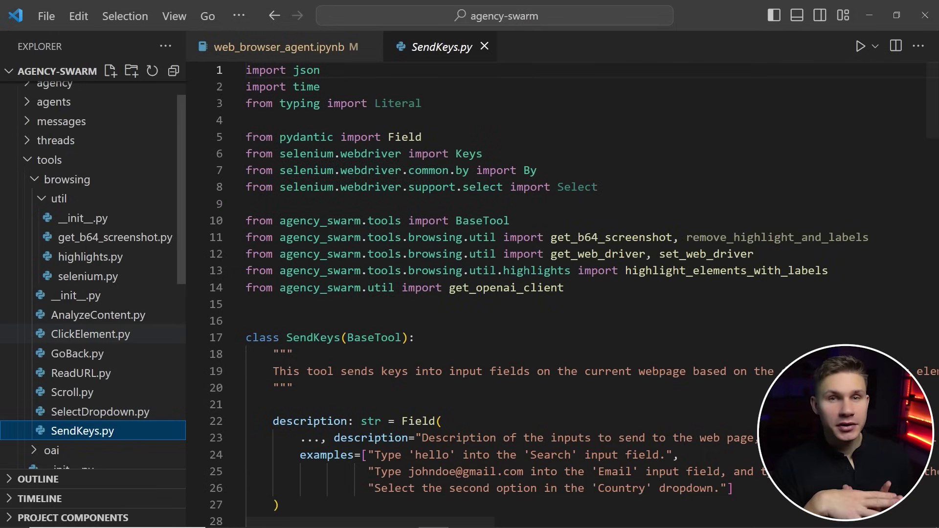
left_click(91, 334)
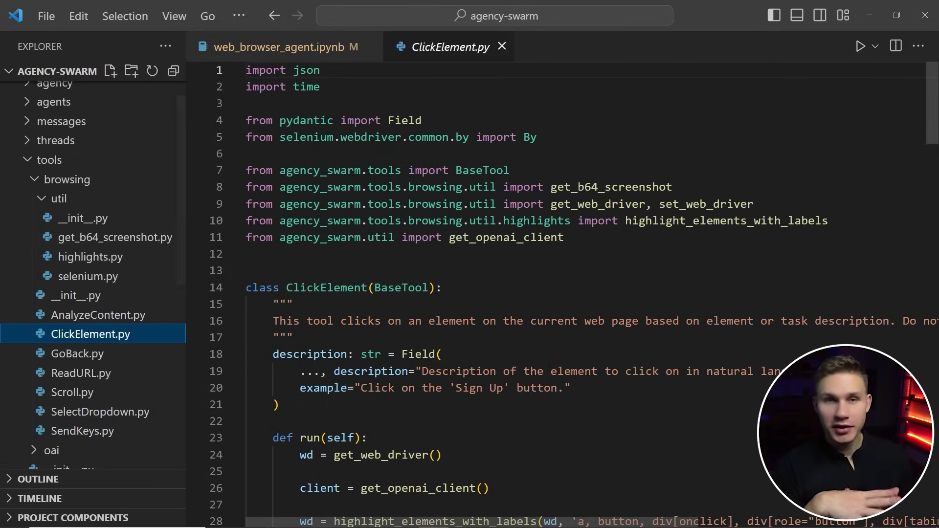
scroll(563, 295, "down", 2)
scroll(564, 295, "down", 3)
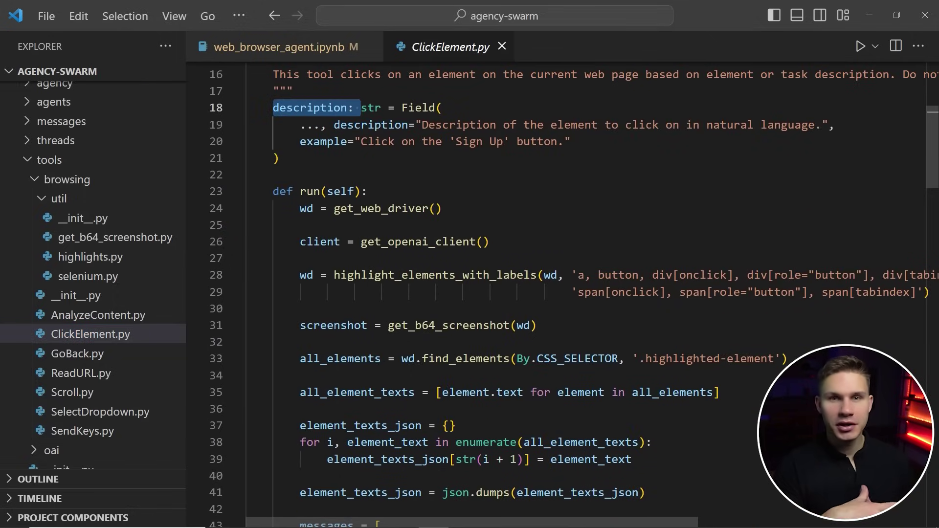
scroll(564, 295, "down", 8)
scroll(564, 295, "down", 9)
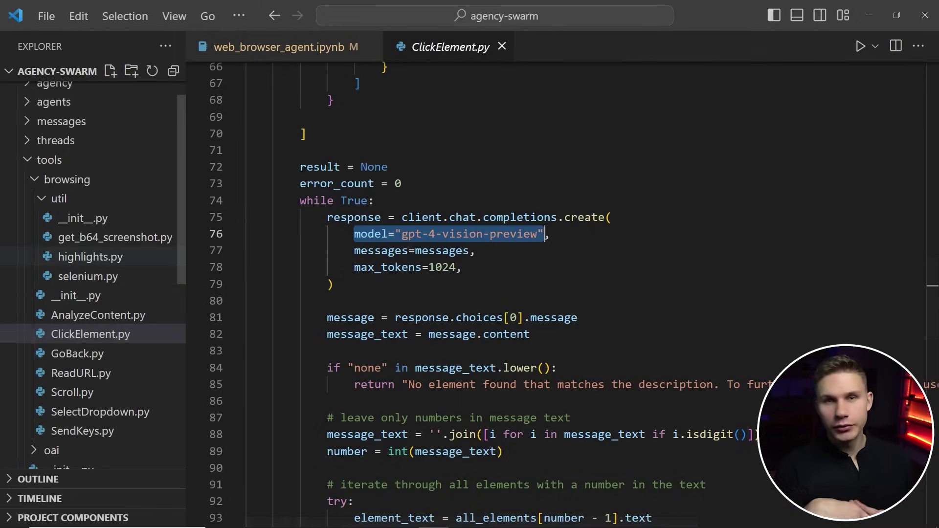
left_click(91, 257)
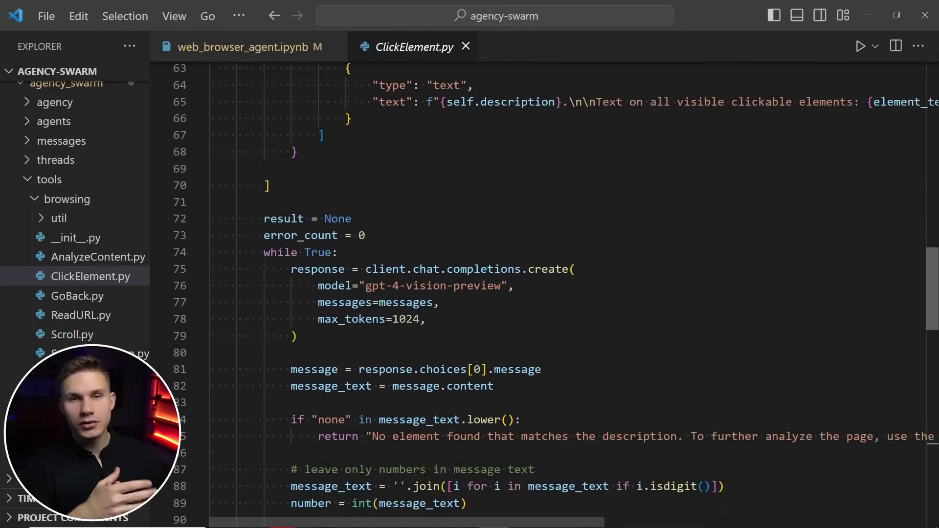
scroll(543, 294, "down", 5)
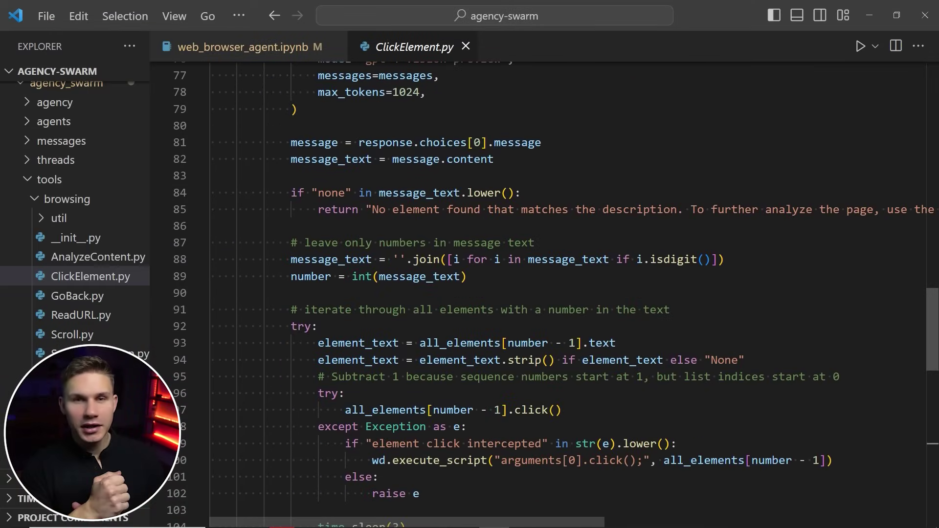
left_click_drag(705, 209, 912, 209)
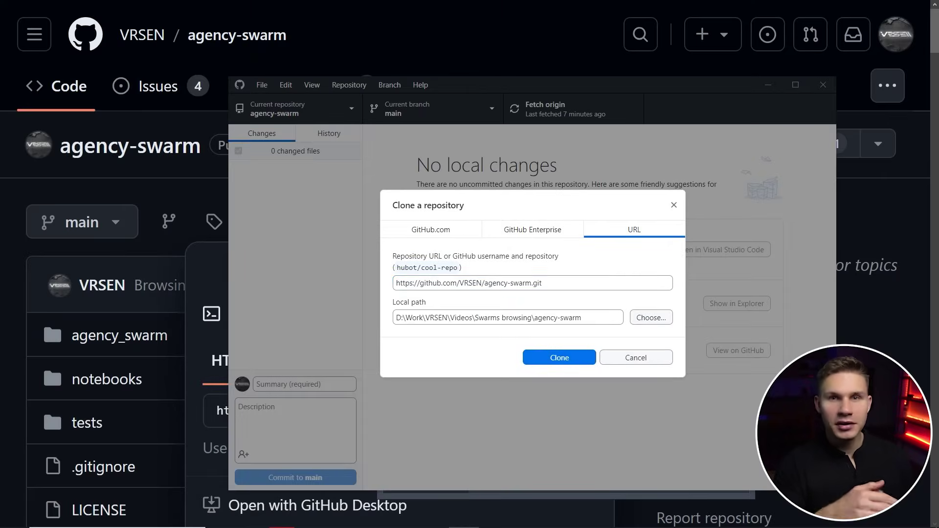
Create and activate the venv conda environment, then open a terminal in the notebooks folder
key("Return")
type("cond")
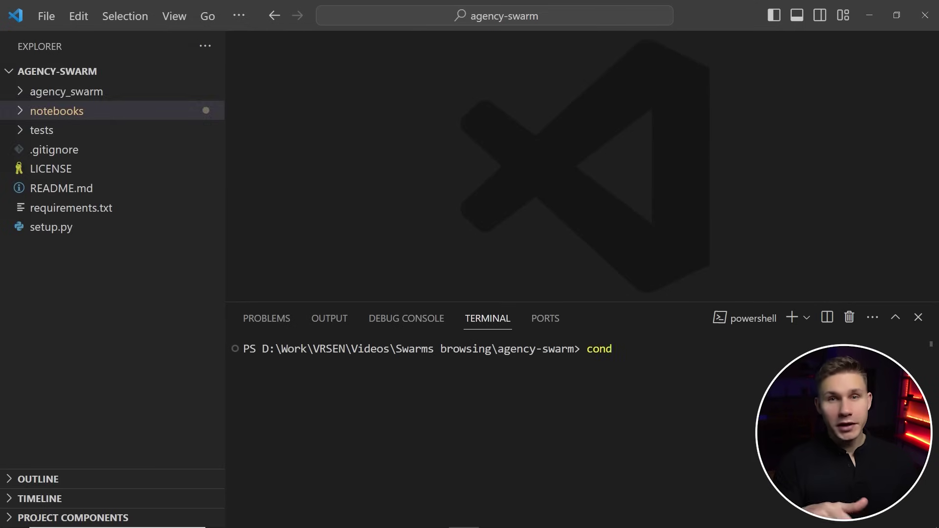
type("a create --name venv")
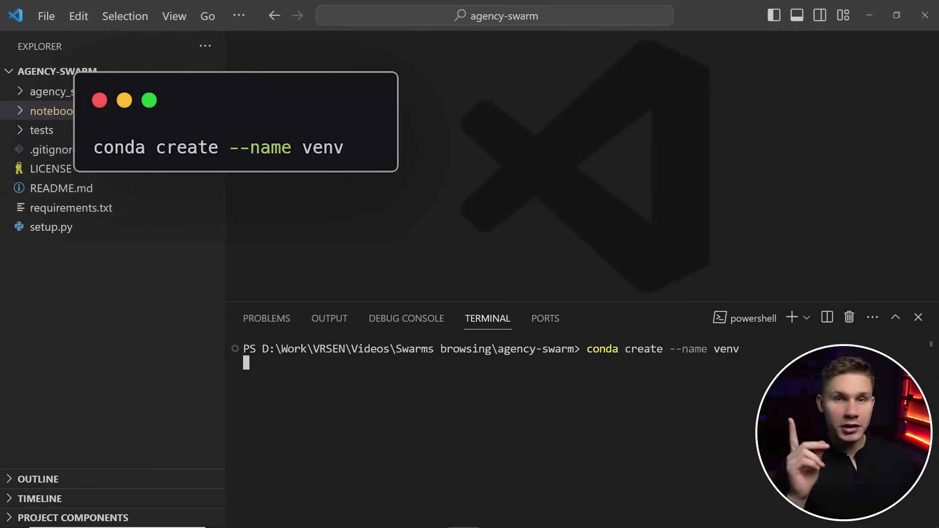
type("conda a")
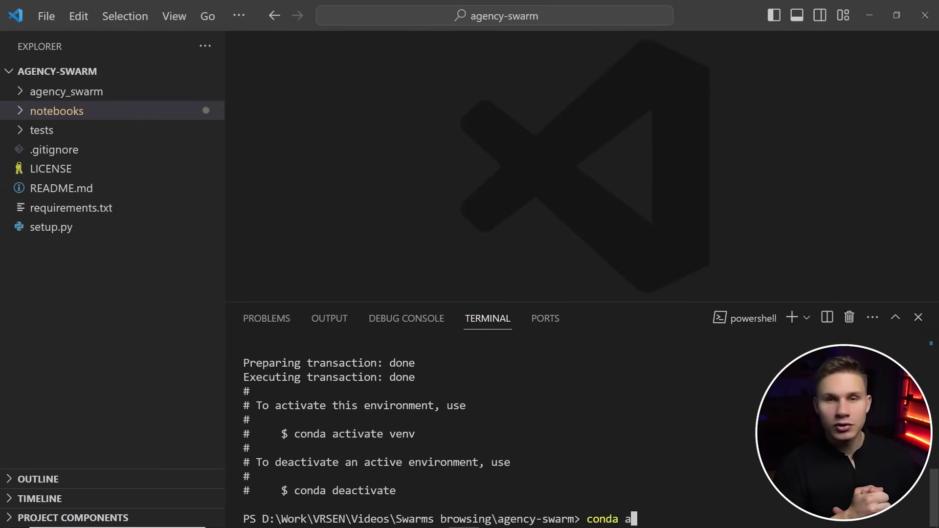
type("te")
key("Return")
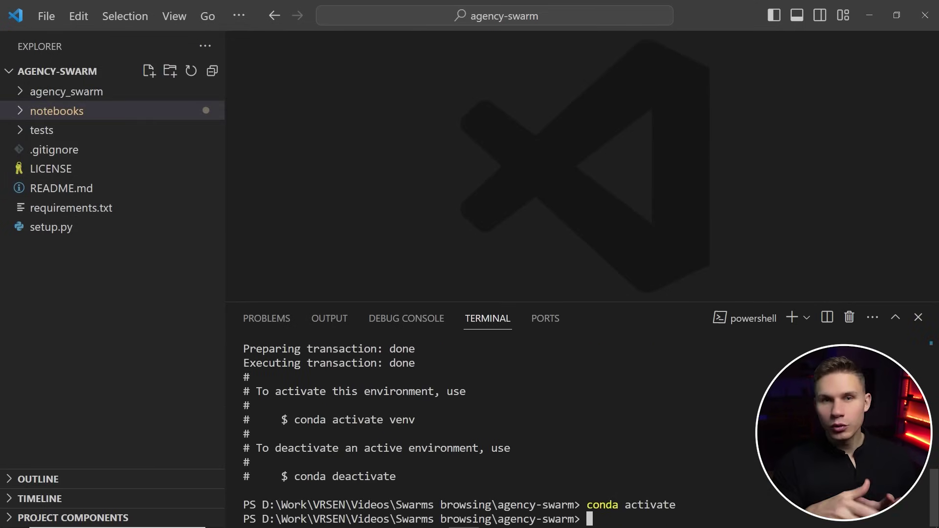
left_click(57, 111)
right_click(94, 110)
left_click(205, 218)
type("j")
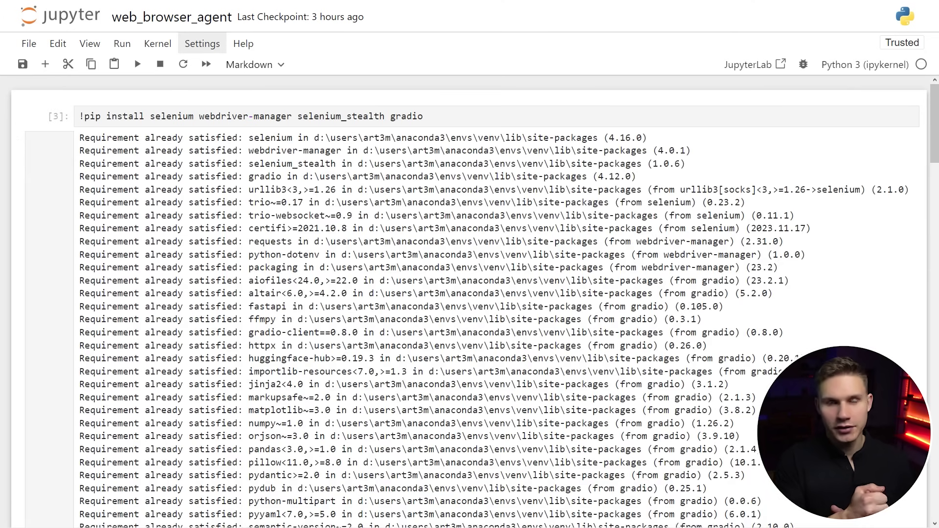
scroll(470, 294, "down", 4)
scroll(470, 293, "down", 6)
scroll(470, 294, "down", 10)
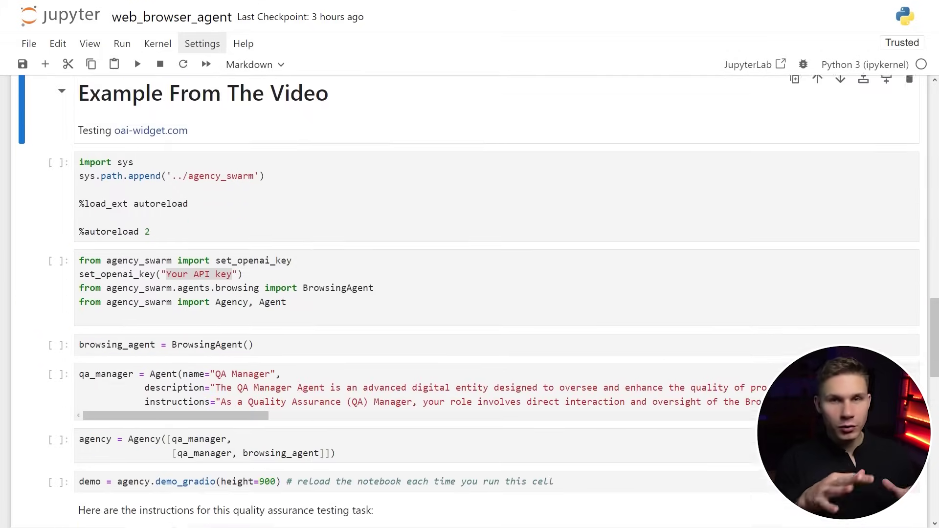
Step through the Example From The Video cells and the QA testing instructions
key("Down")
key("Down")
key("Down")
scroll(470, 294, "down", 1)
scroll(470, 294, "down", 1)
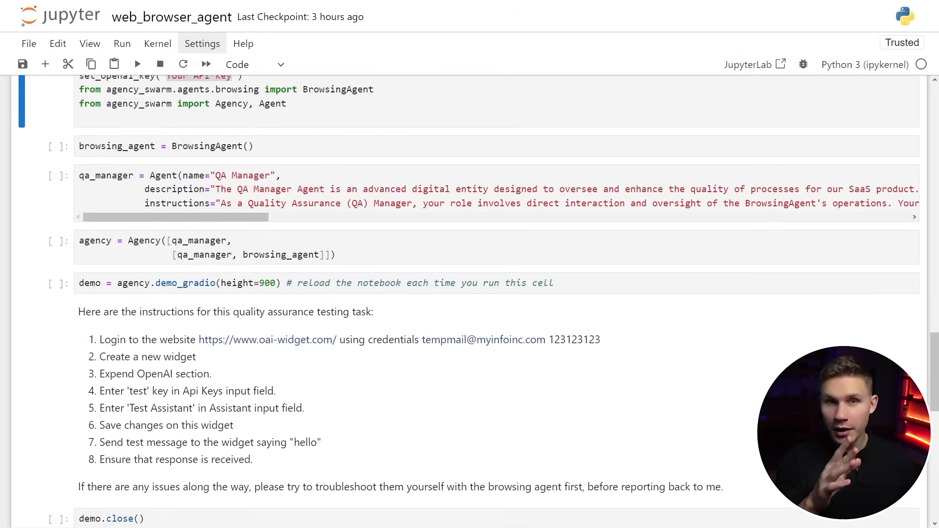
scroll(469, 293, "down", 1)
scroll(469, 294, "down", 1)
scroll(469, 294, "down", 1)
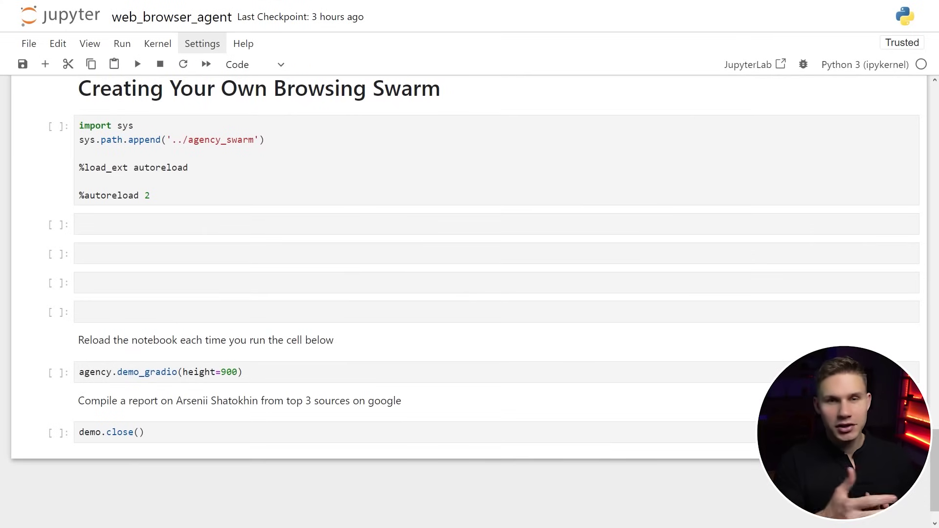
Run the path setup, paste the imports, and create the browsing agent with login-credential instructions
key("shift+Return")
type("from agency_swarm.agents.browsing import BrowsingAgent from agency_swarm import Agency, Agent")
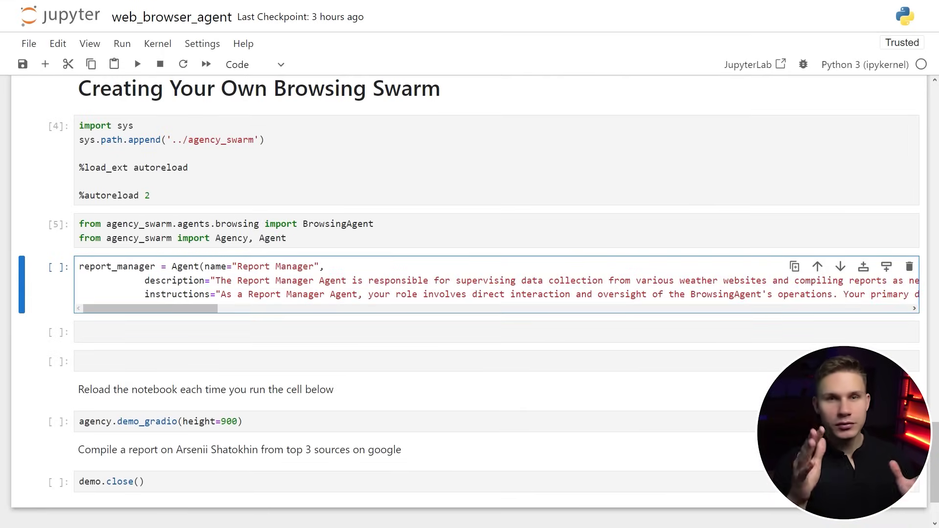
scroll(496, 280, "right", 2)
scroll(496, 281, "right", 2)
scroll(496, 280, "right", 2)
scroll(496, 280, "right", 2)
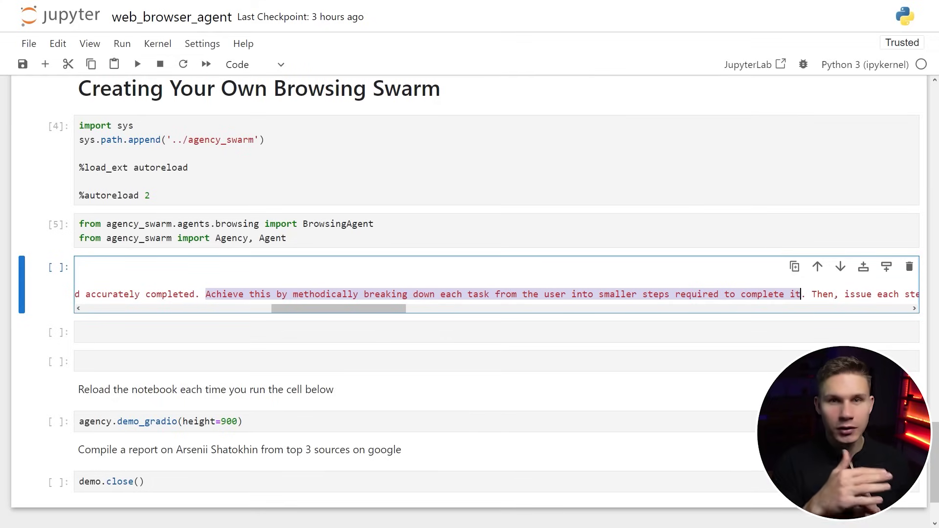
scroll(497, 281, "left", 2)
scroll(496, 280, "left", 2)
scroll(496, 281, "left", 2)
scroll(495, 281, "left", 2)
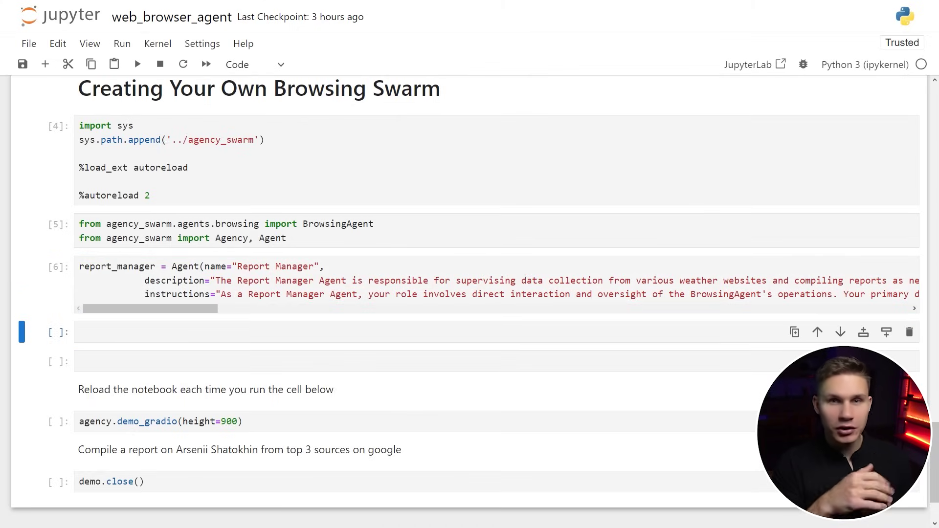
key("Return")
type("browsing_agent = BrowsingAgent()")
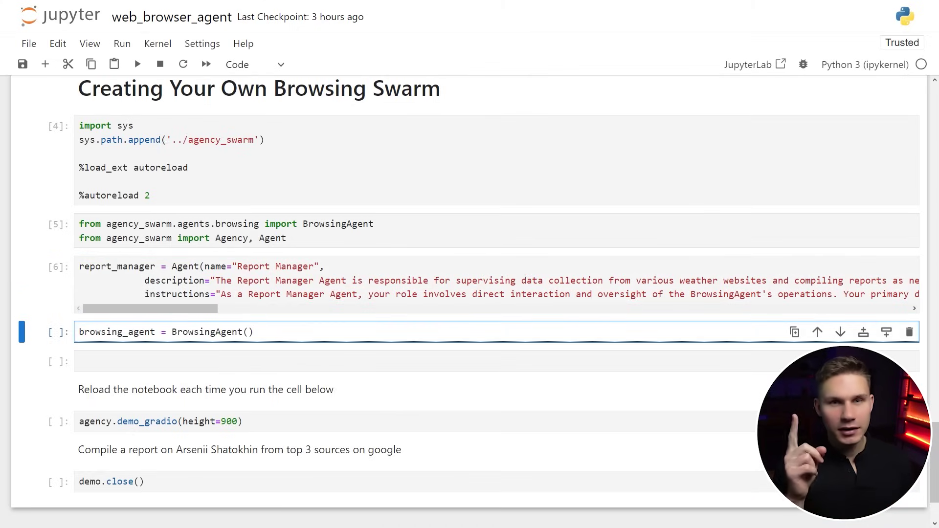
key("ctrl+v")
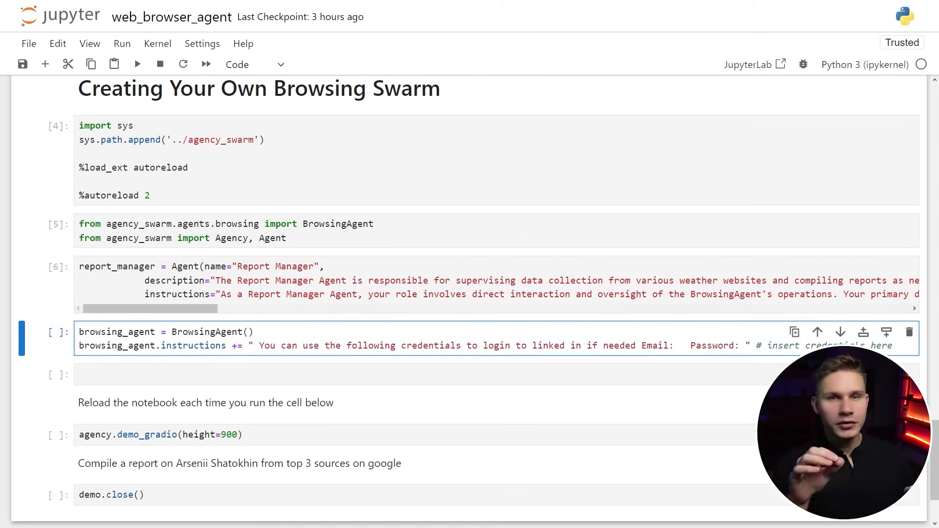
left_click(640, 345)
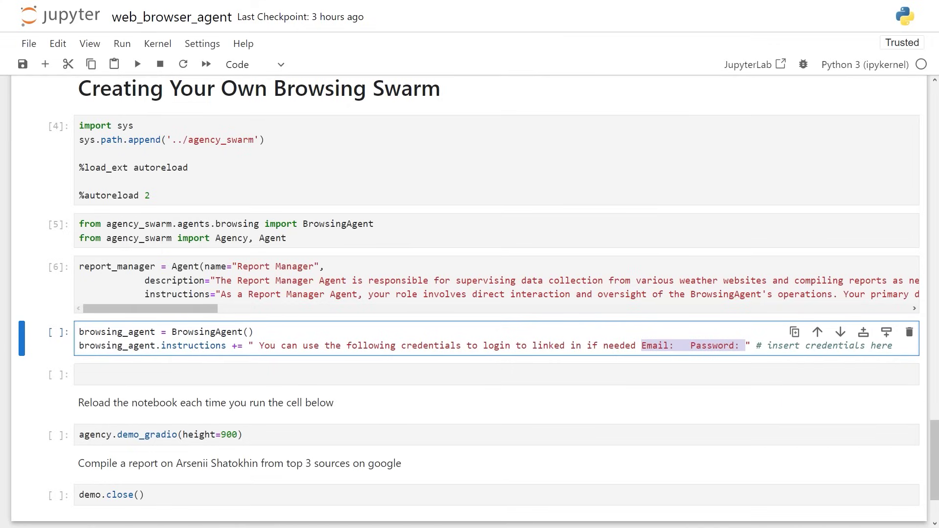
left_click(138, 64)
key("Return")
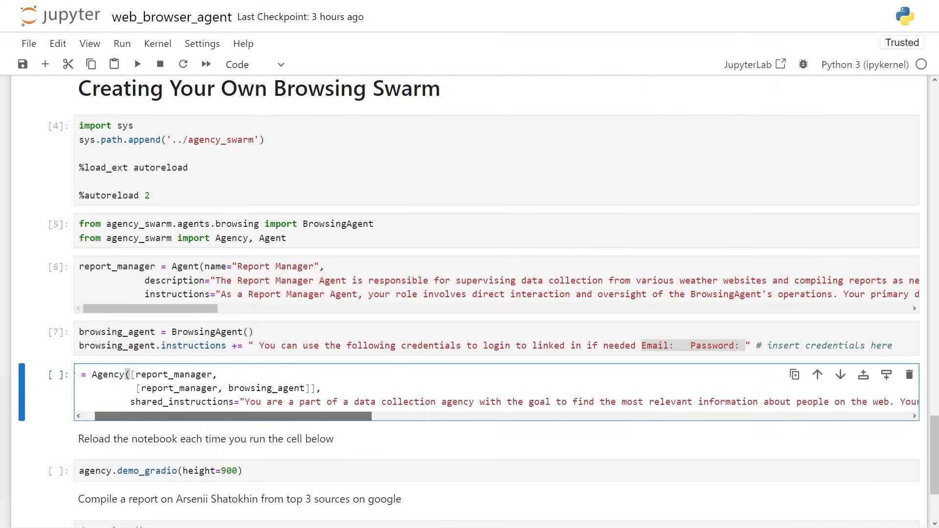
scroll(497, 395, "right", 4)
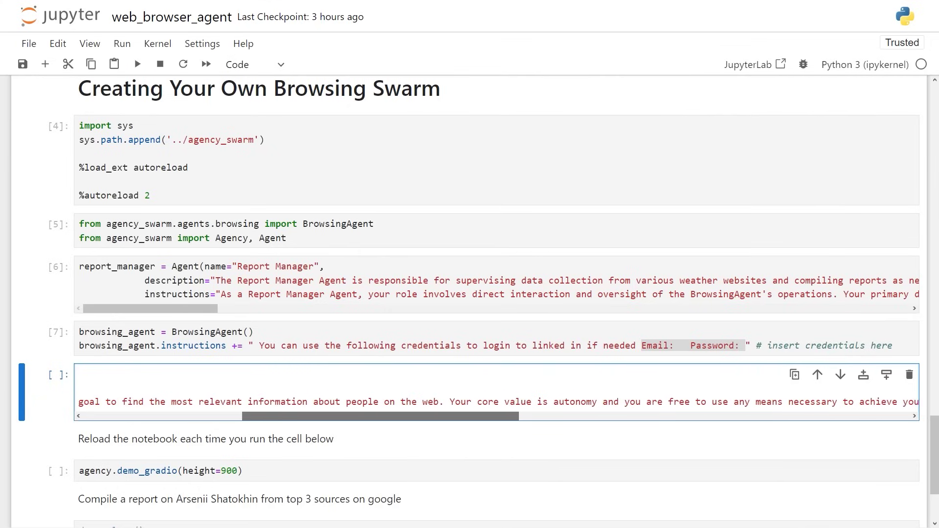
scroll(497, 395, "left", 4)
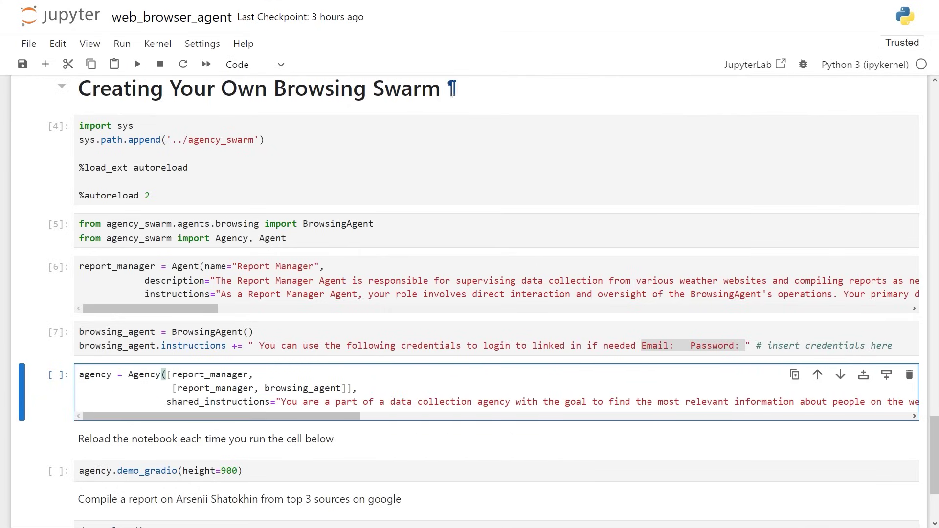
Run the agency cell and request a report on a person from top Google sources
key("shift+Return")
scroll(479, 301, "down", 1)
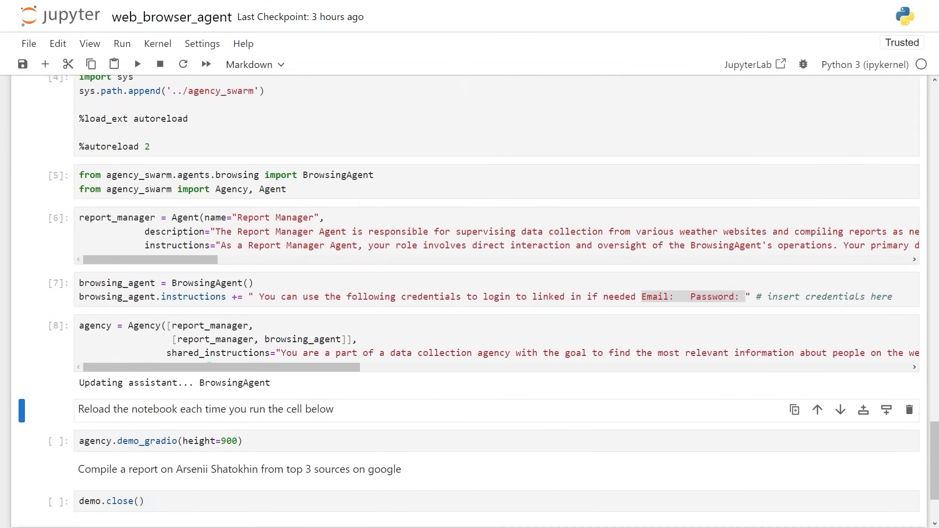
scroll(479, 302, "down", 1)
scroll(479, 302, "down", 1)
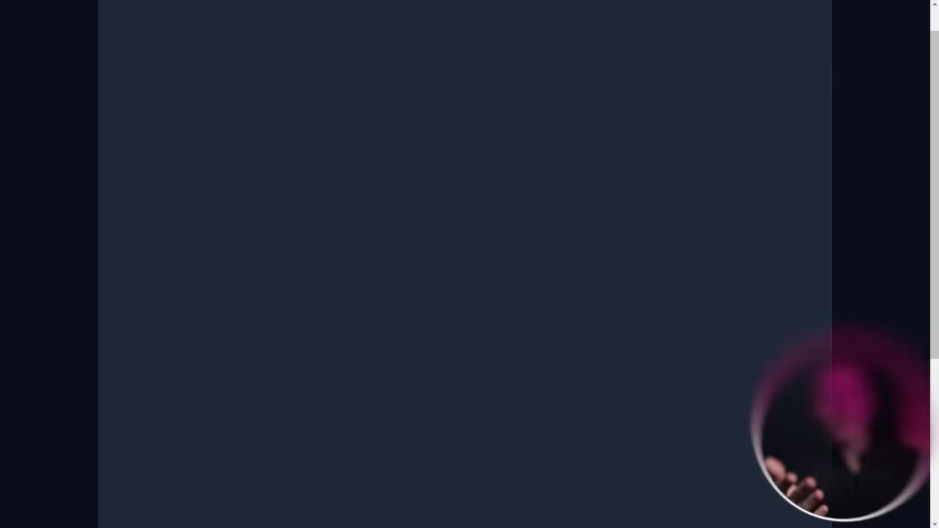
scroll(470, 265, "down", 3)
scroll(470, 265, "down", 1)
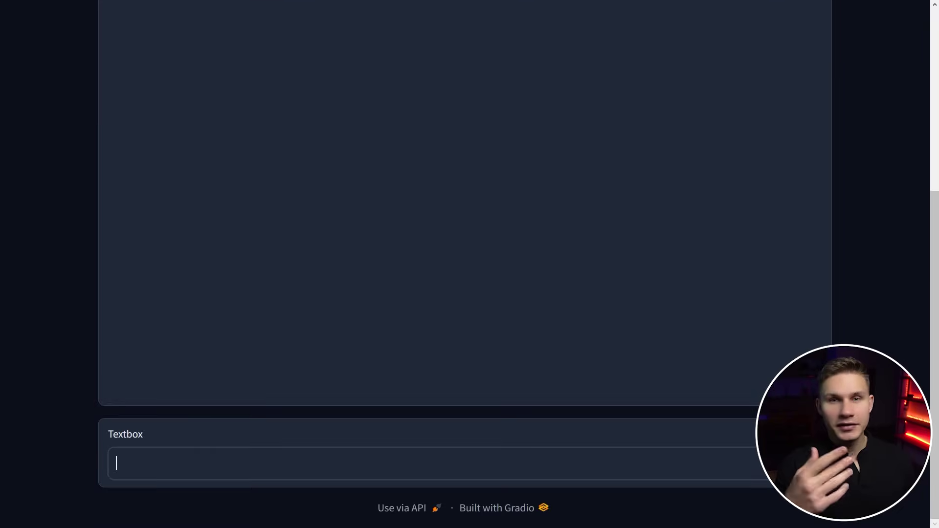
type("atokhin ")
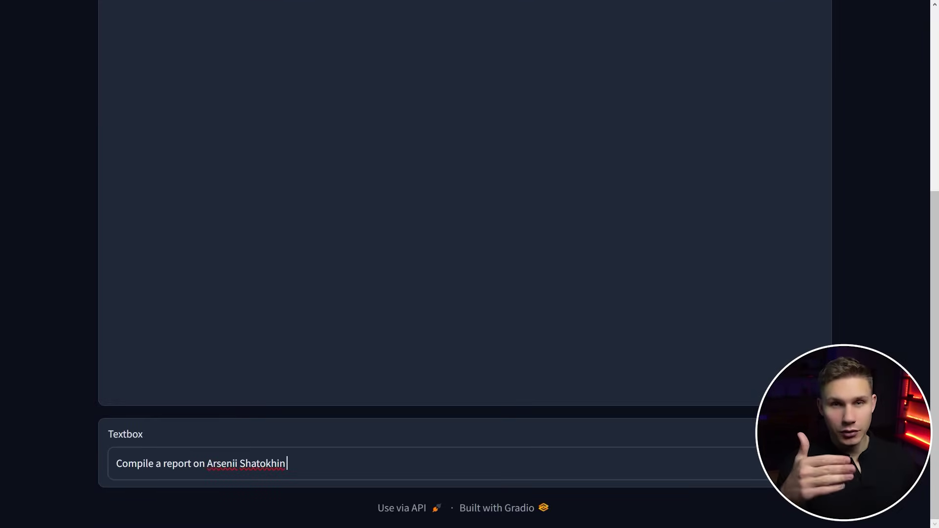
type("fe top 3 sources on googl")
key("Return")
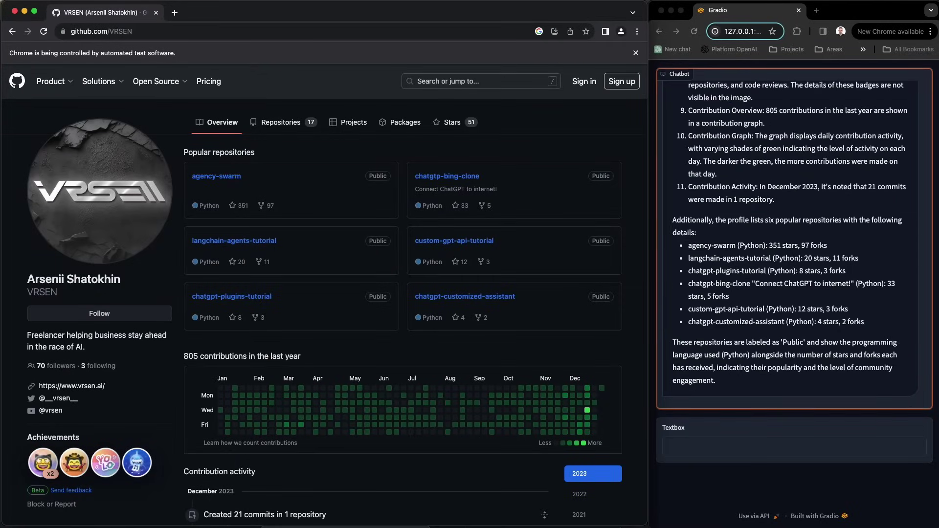
Bring the Gradio chat window to the front and enlarge it to full screen
left_click(677, 503)
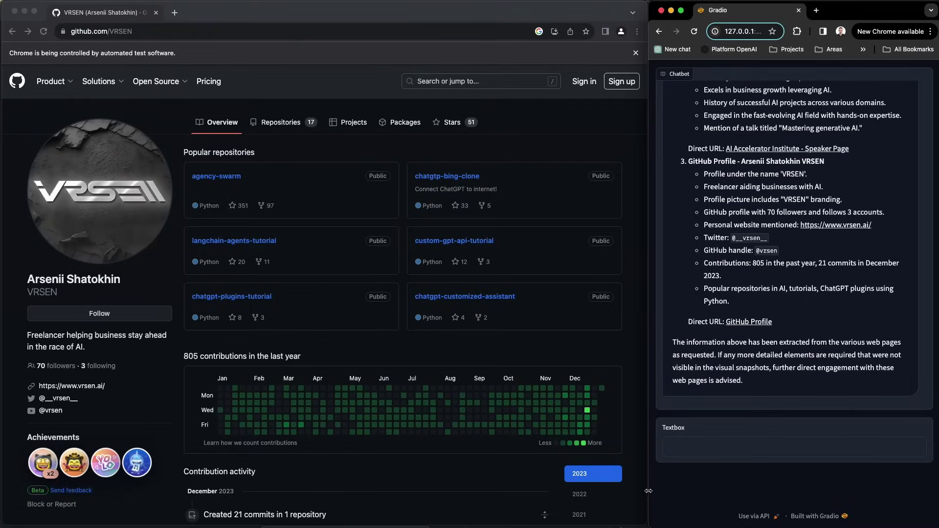
left_click_drag(649, 492, 2, 469)
scroll(735, 220, "up", 5)
scroll(777, 174, "down", 2)
scroll(776, 173, "down", 3)
scroll(776, 174, "down", 2)
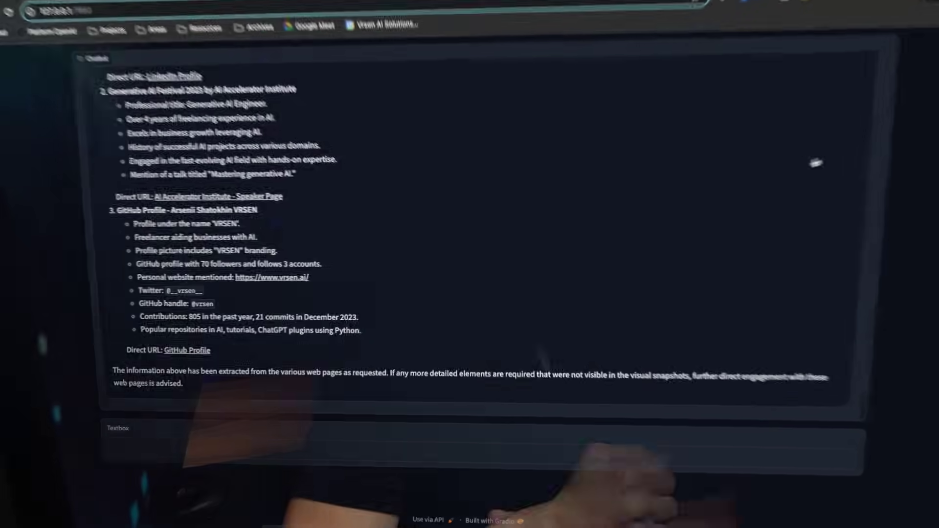